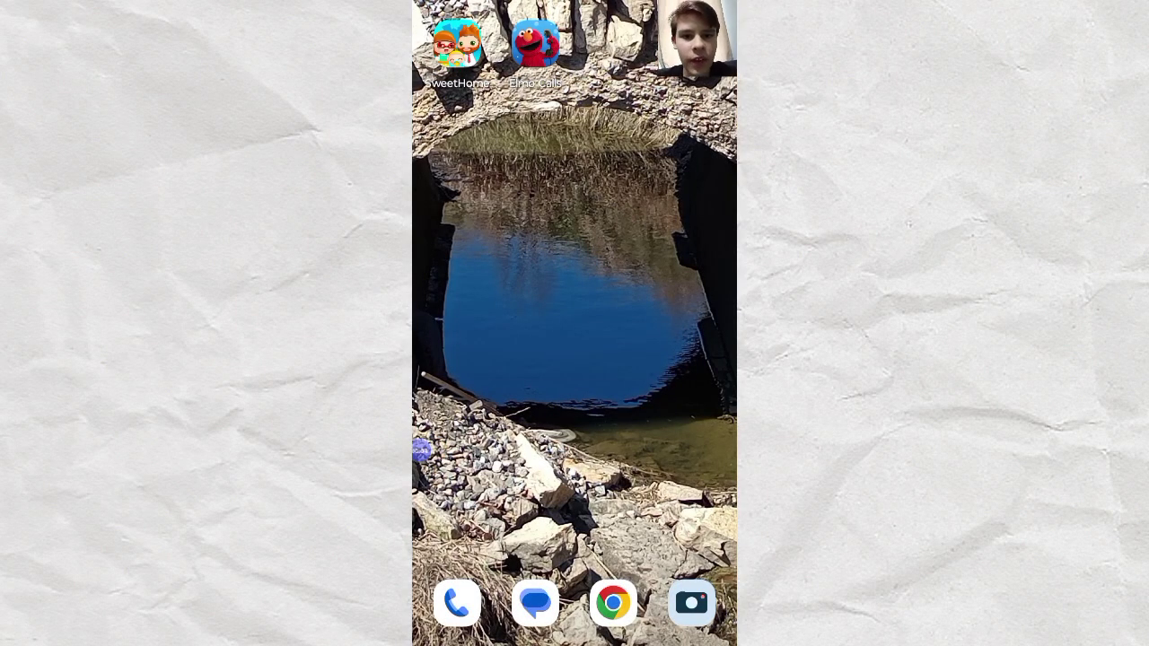
# Step: Swipe to the home screen page holding the music apps to reach Beat Maker Go
pyautogui.moveTo(682, 323); pyautogui.dragTo(466, 323)
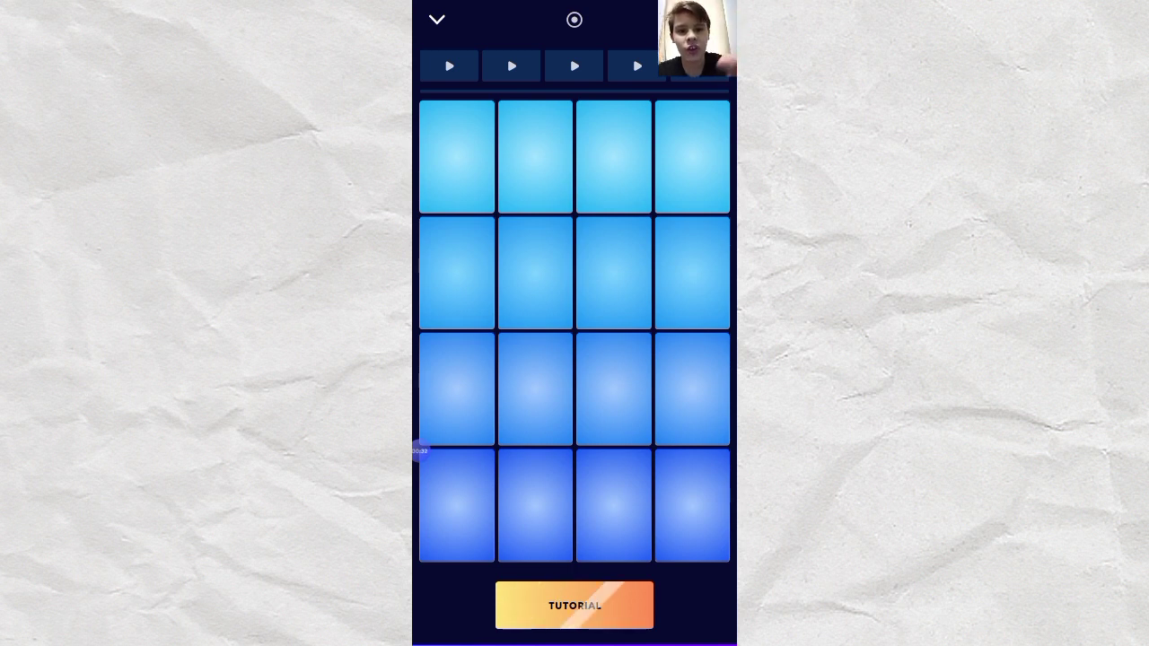
# Step: Play a drum pad, then nudge the media volume up and back down slightly
pyautogui.click(534, 157)
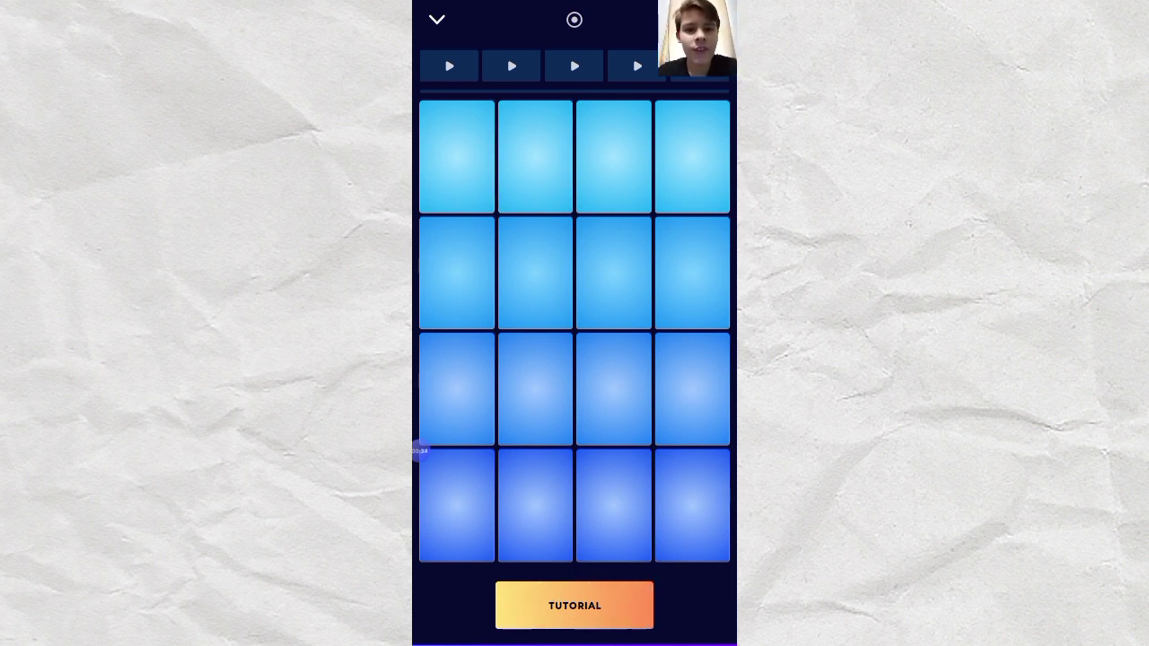
pyautogui.press('XF86AudioRaiseVolume')
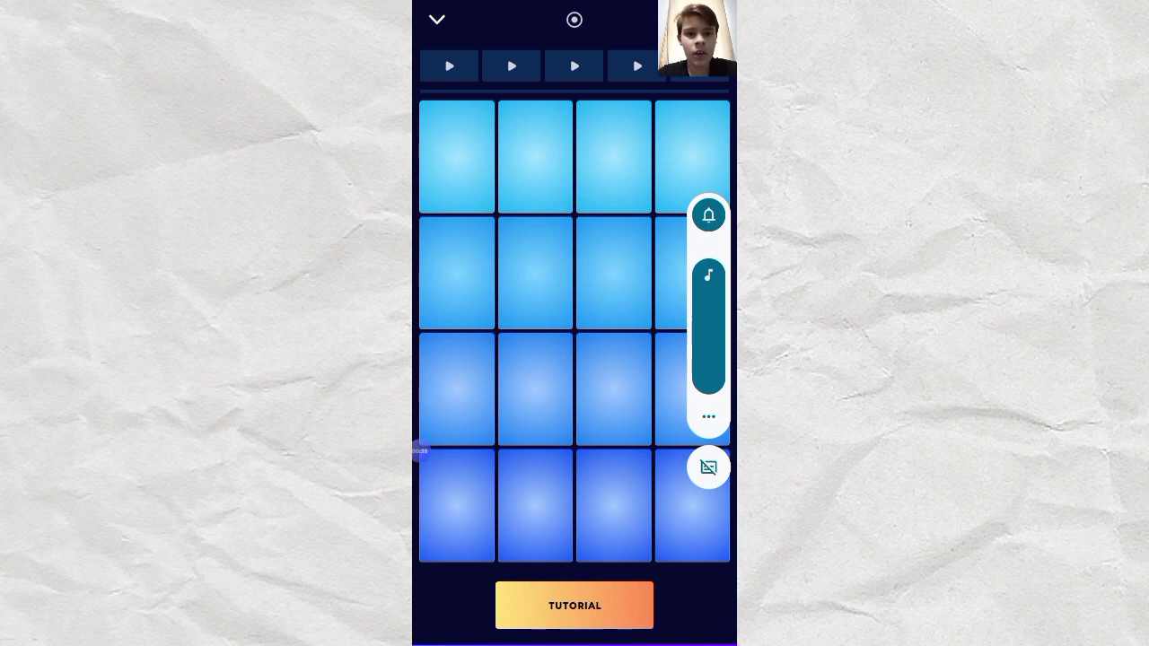
pyautogui.press('XF86AudioRaiseVolume')
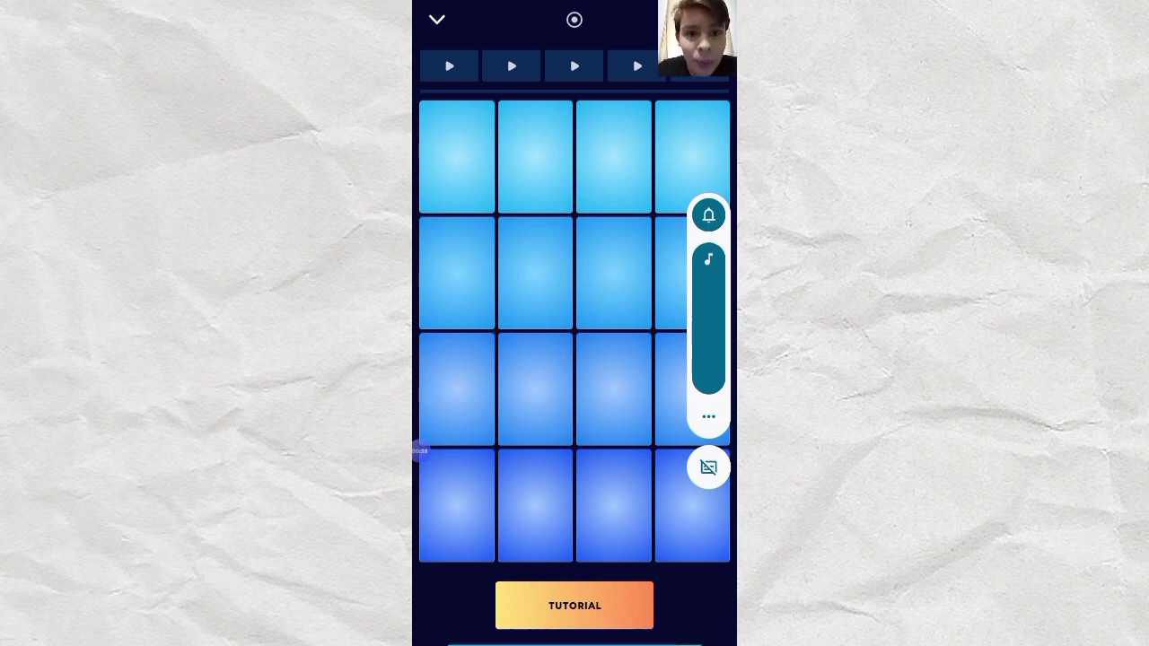
pyautogui.press('XF86AudioLowerVolume')
pyautogui.press('XF86AudioLowerVolume')
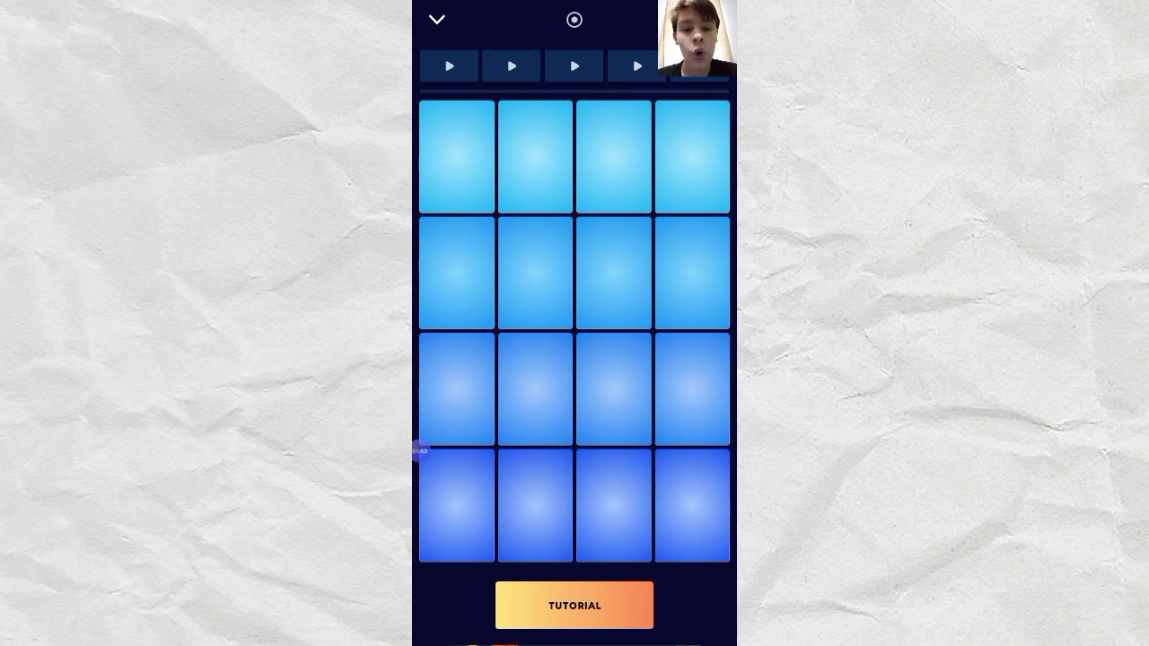
pyautogui.click(512, 65)
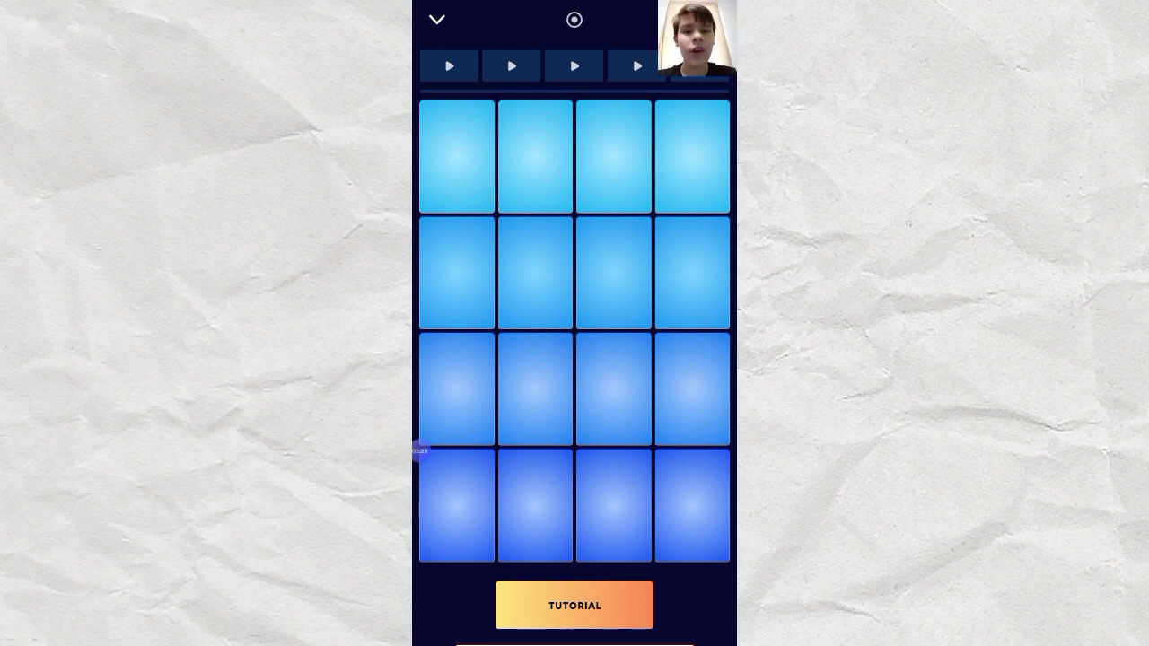
pyautogui.click(636, 65)
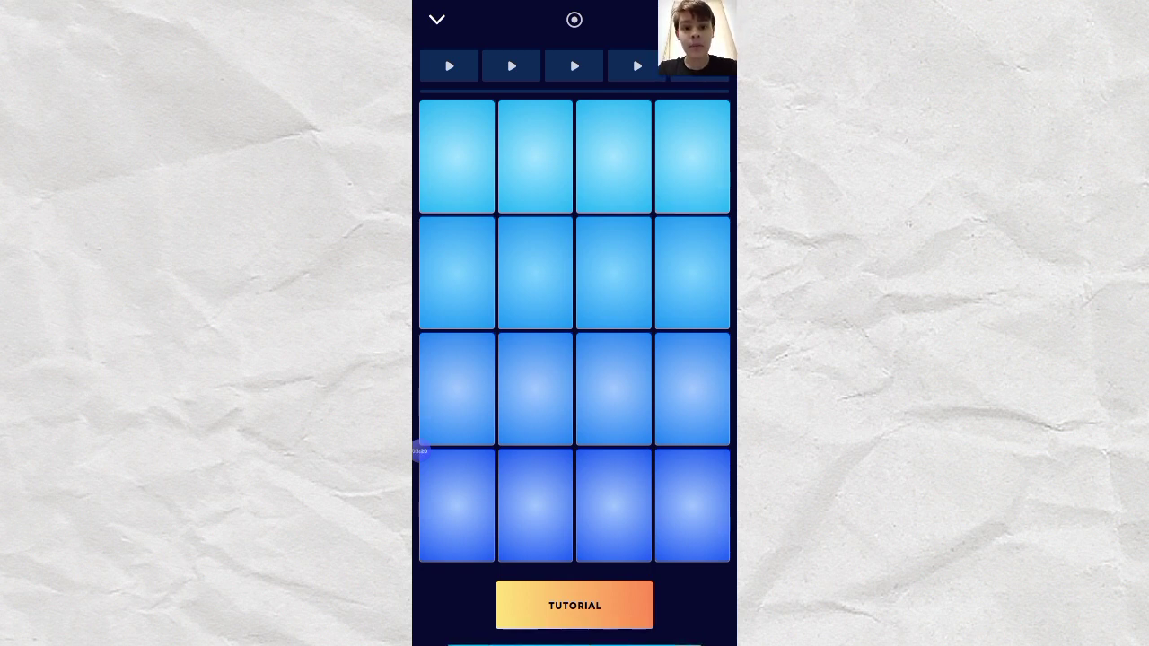
pyautogui.click(637, 66)
pyautogui.click(637, 65)
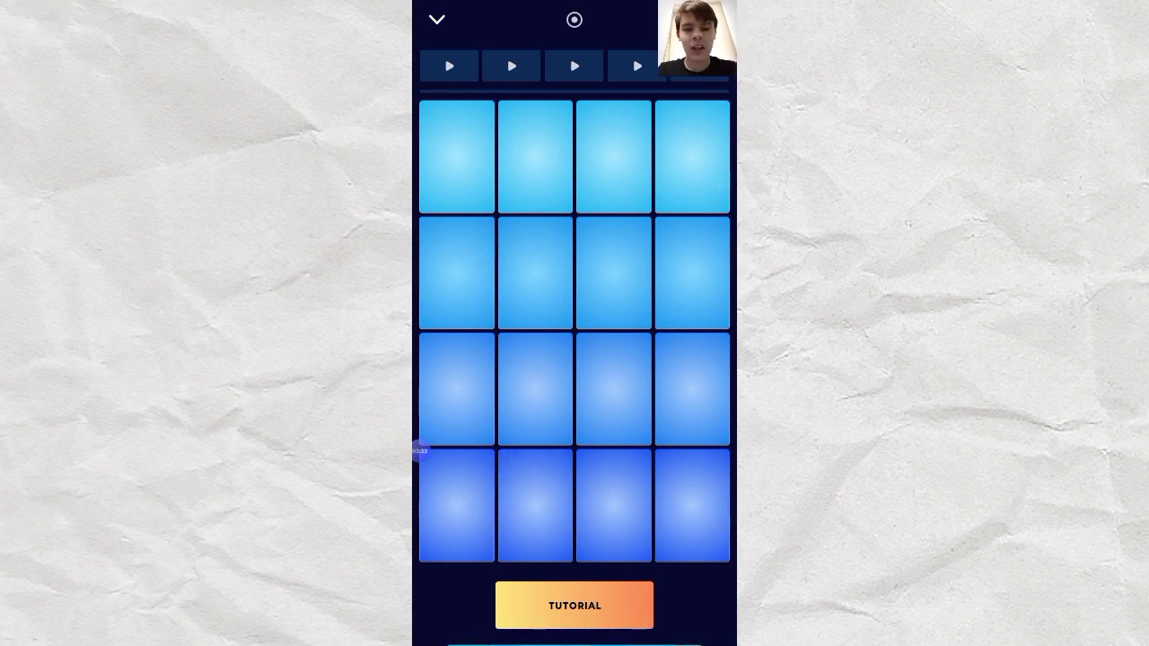
pyautogui.click(574, 66)
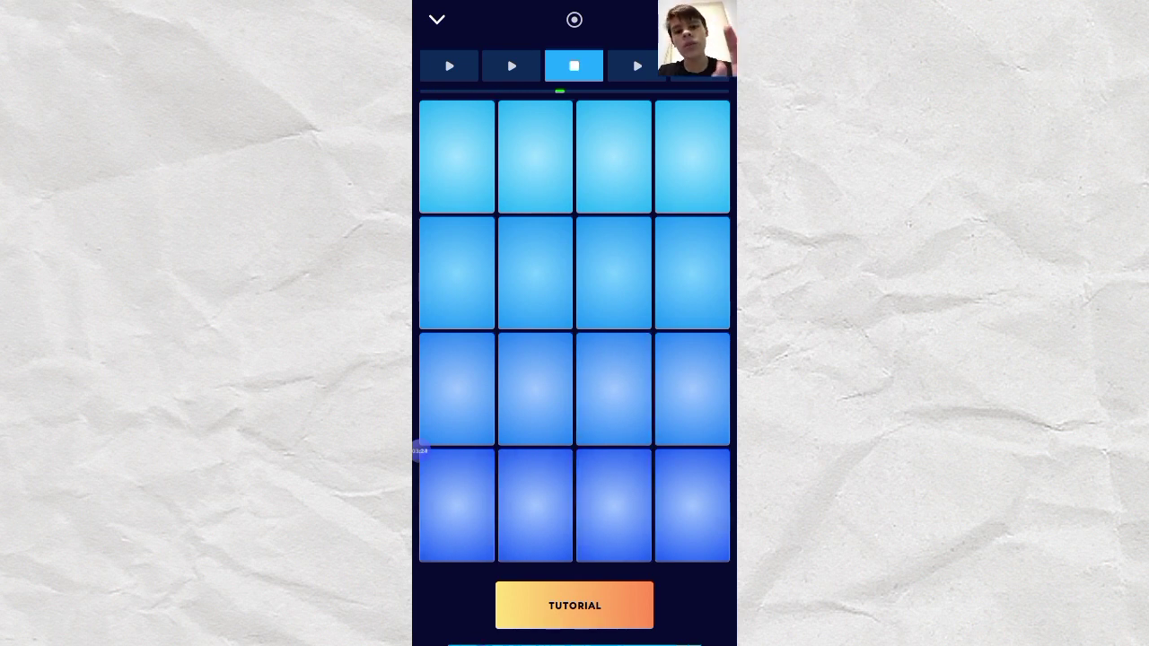
pyautogui.click(574, 65)
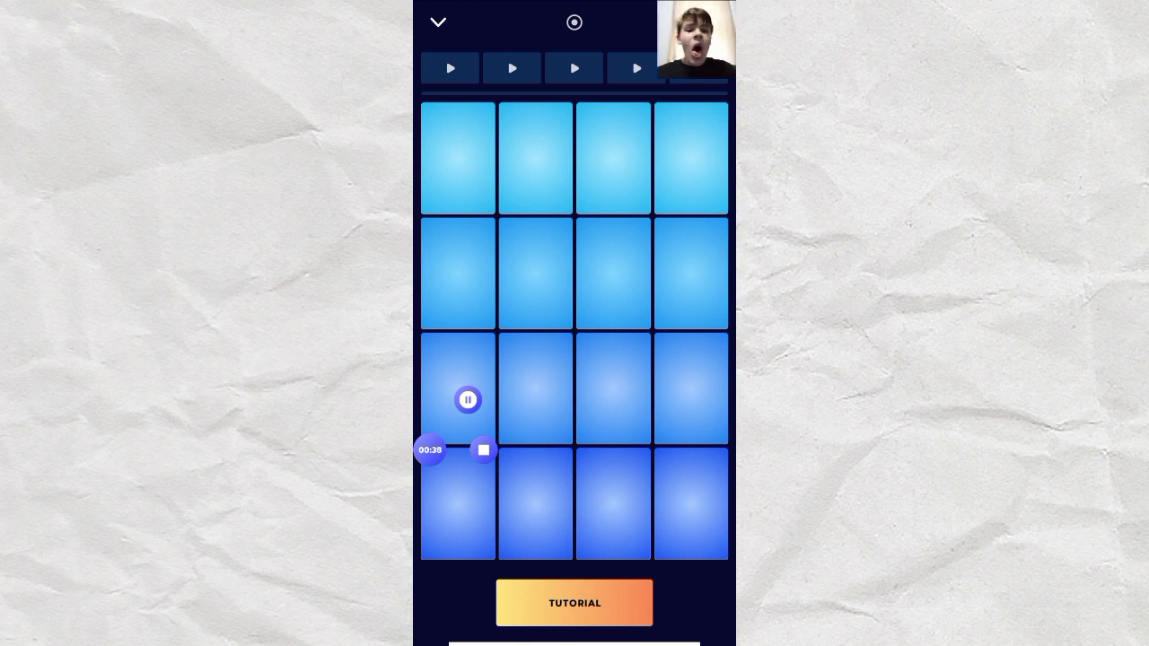
# Step: Play the bottom-right pad, then swipe up to return to the home screen
pyautogui.click(691, 502)
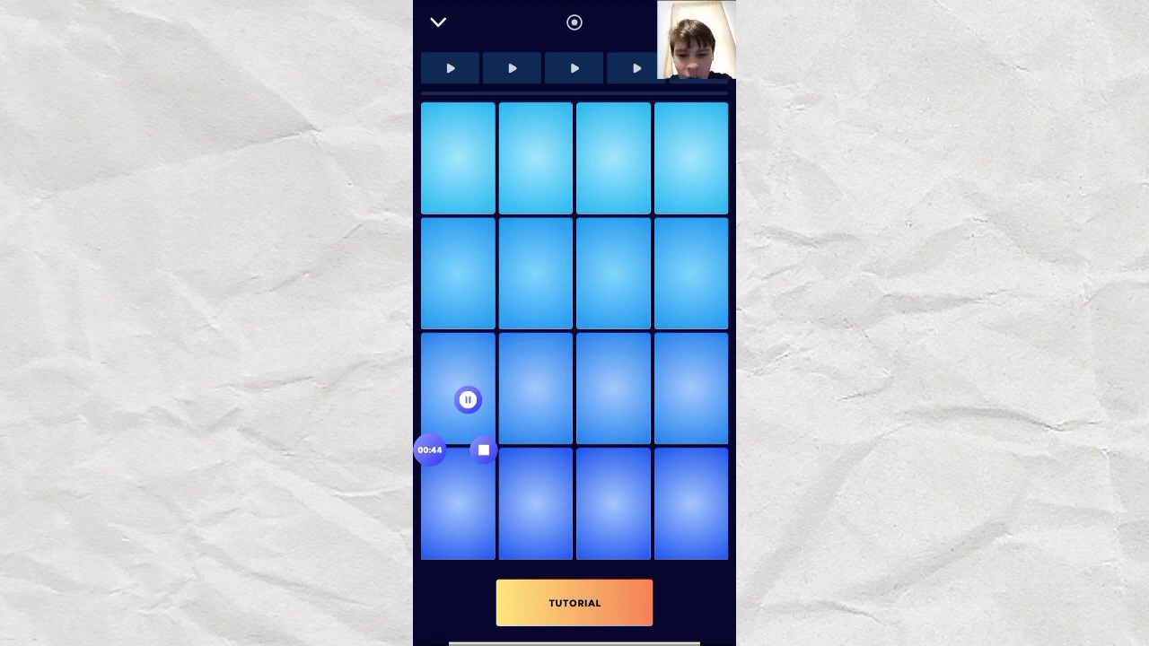
pyautogui.moveTo(574, 642); pyautogui.dragTo(575, 403)
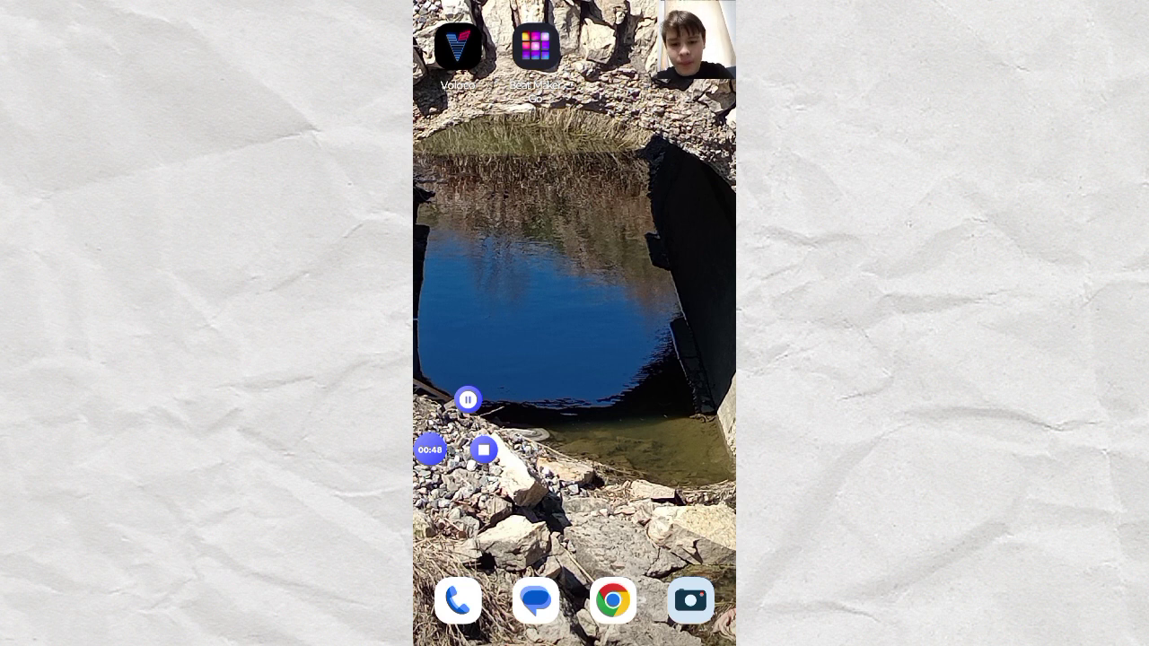
# Step: Launch Voloco from its home screen icon
pyautogui.click(458, 47)
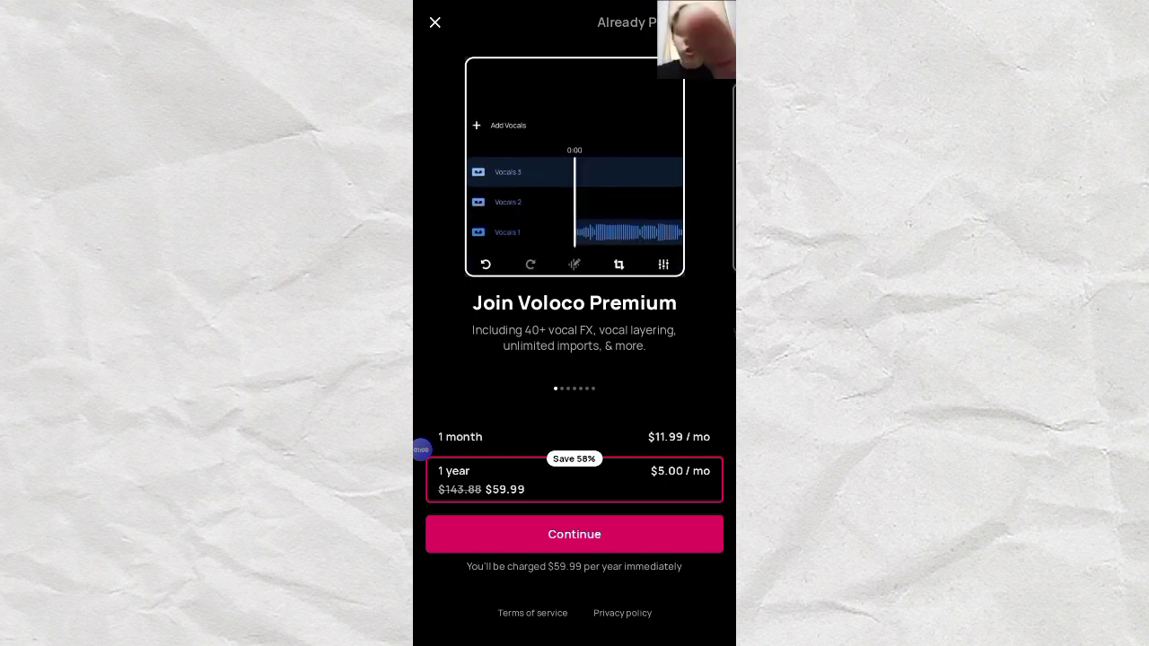
# Step: Dismiss the Join Voloco Premium offer and bring up the Import/Video/Quick Record/New Project menu
pyautogui.click(434, 23)
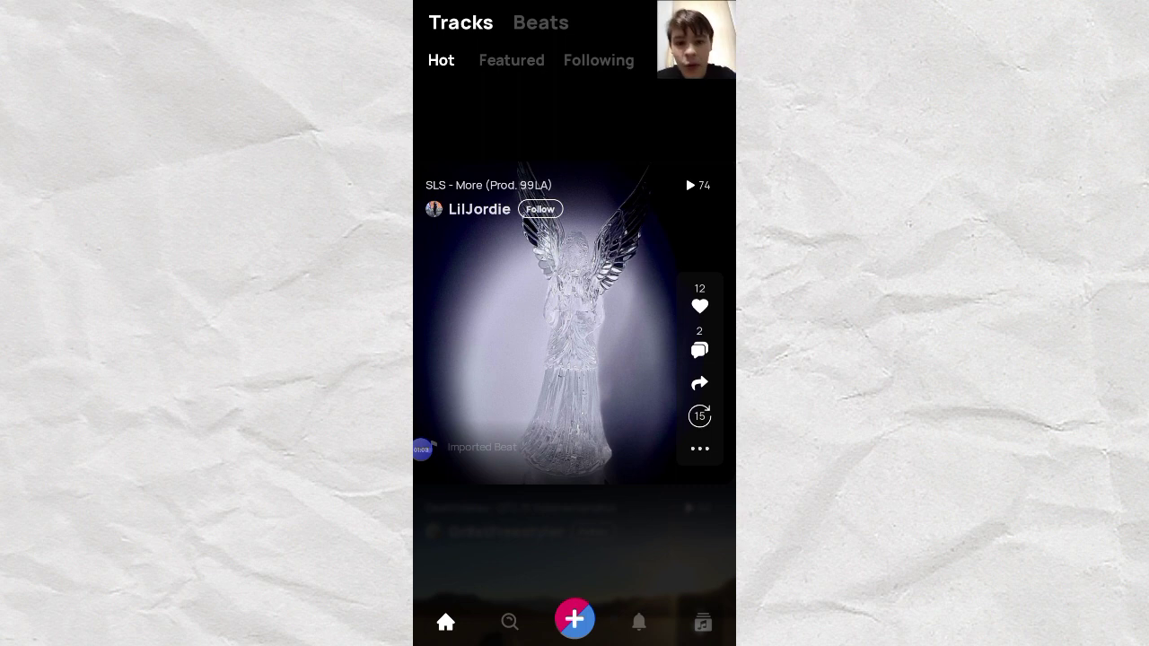
pyautogui.click(574, 618)
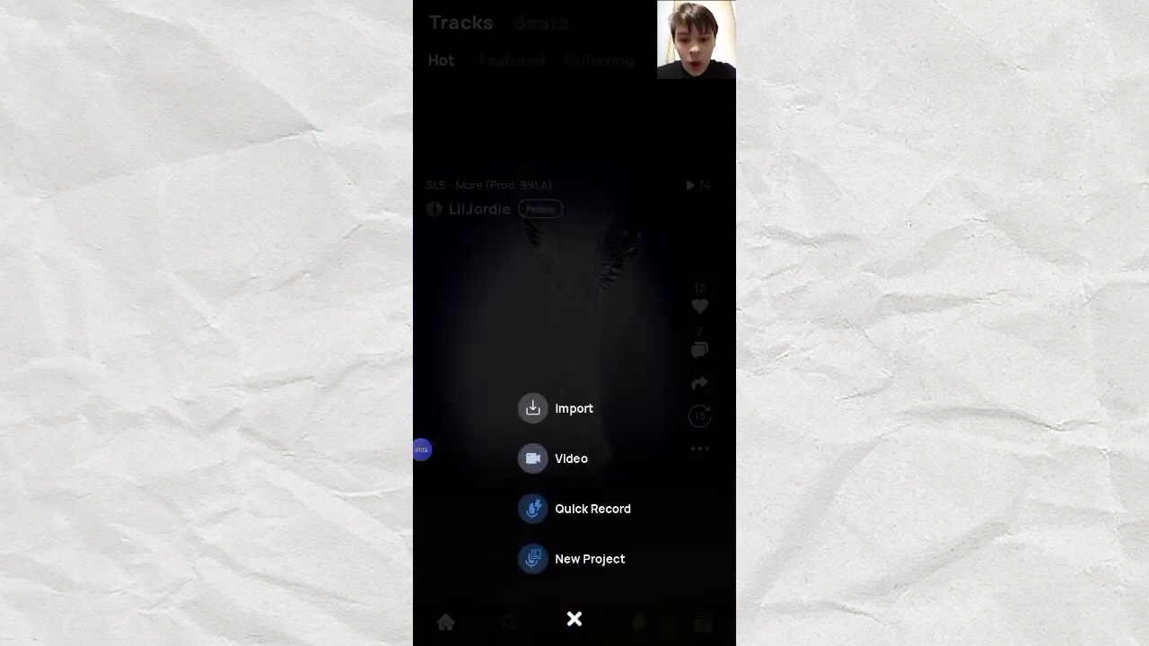
# Step: Pick Quick Record to reach the Live Vocals screen with its effects chain
pyautogui.click(574, 507)
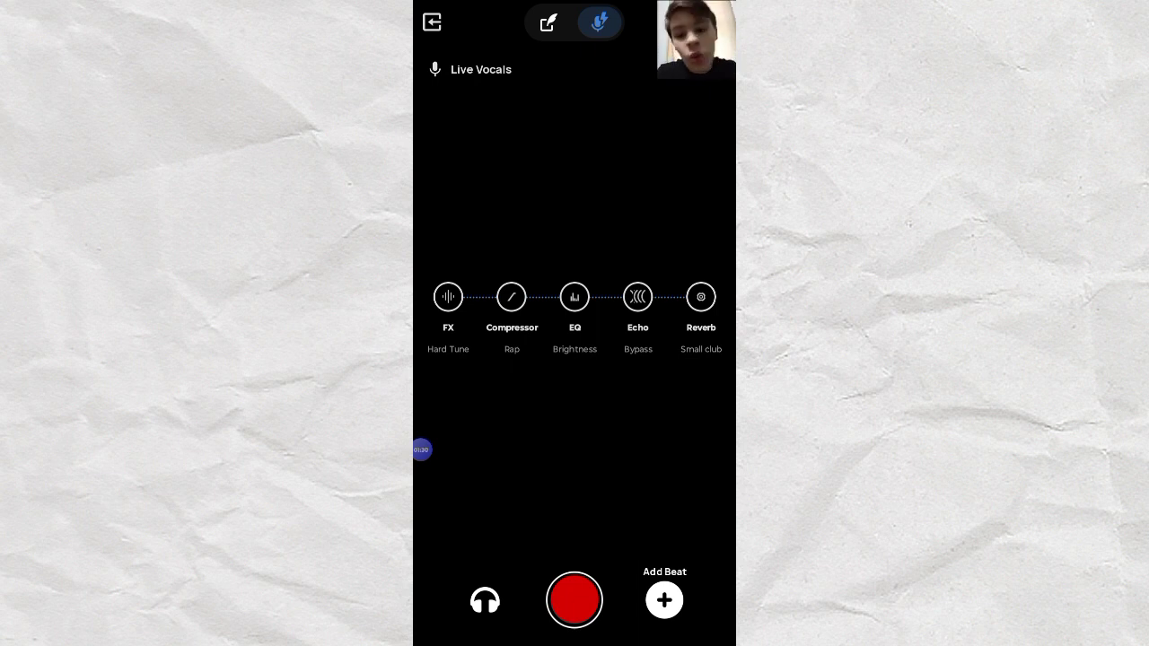
# Step: Tap the recording screen, then use the Home key to exit Voloco
pyautogui.click(422, 450)
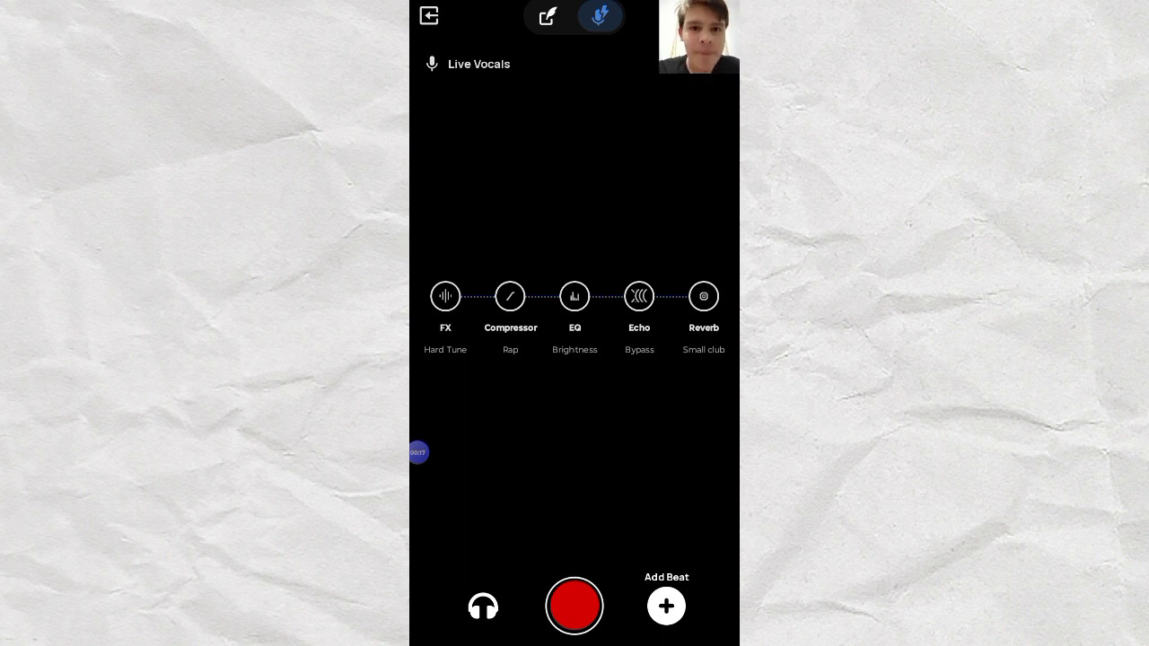
pyautogui.press('super')
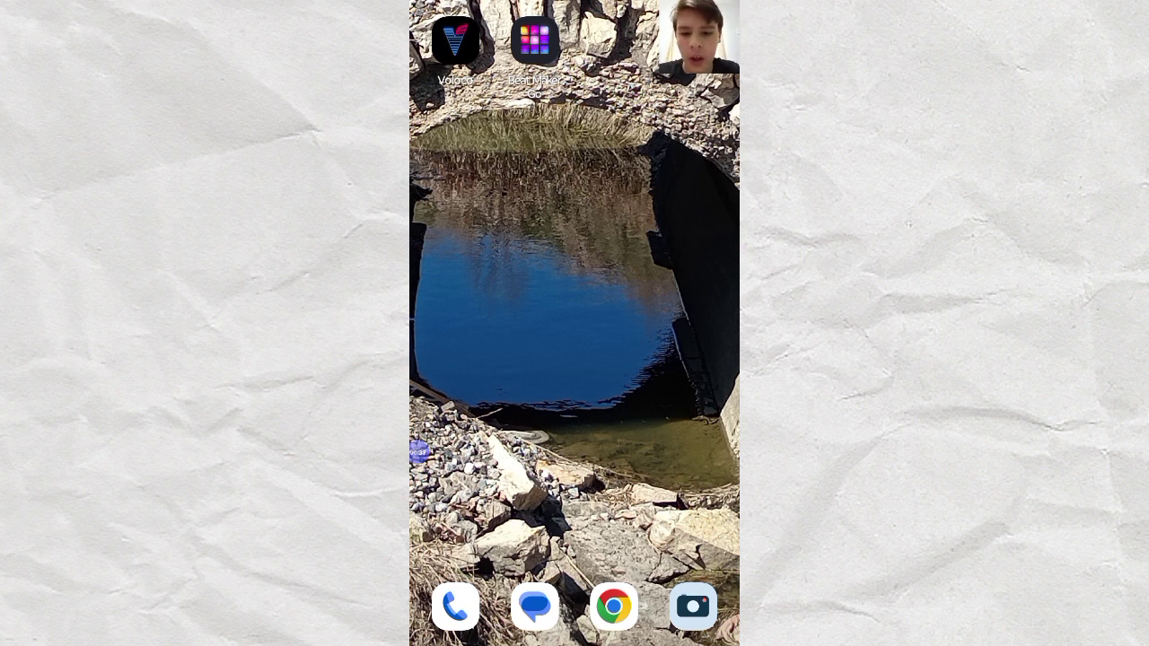
# Step: Open CapCut's existing project with the drum-pad screen recording
pyautogui.click(419, 451)
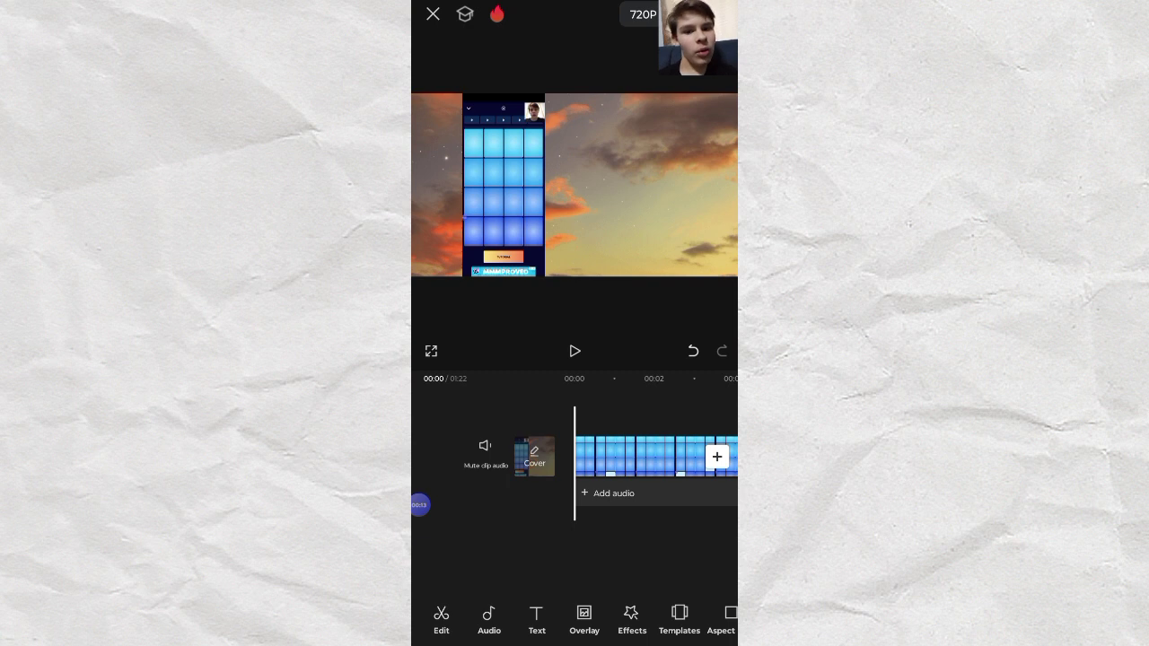
# Step: Preview the edit, scrub the timeline back to 00:00, and play it from the start
pyautogui.click(574, 351)
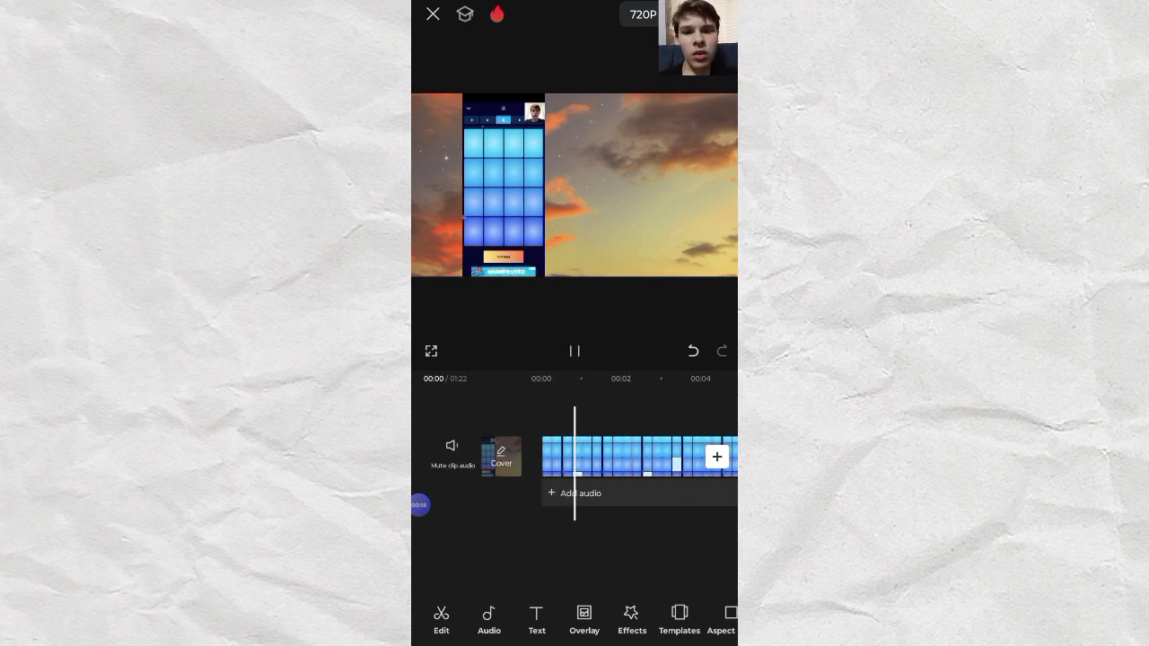
pyautogui.click(574, 350)
pyautogui.moveTo(610, 458); pyautogui.dragTo(656, 458)
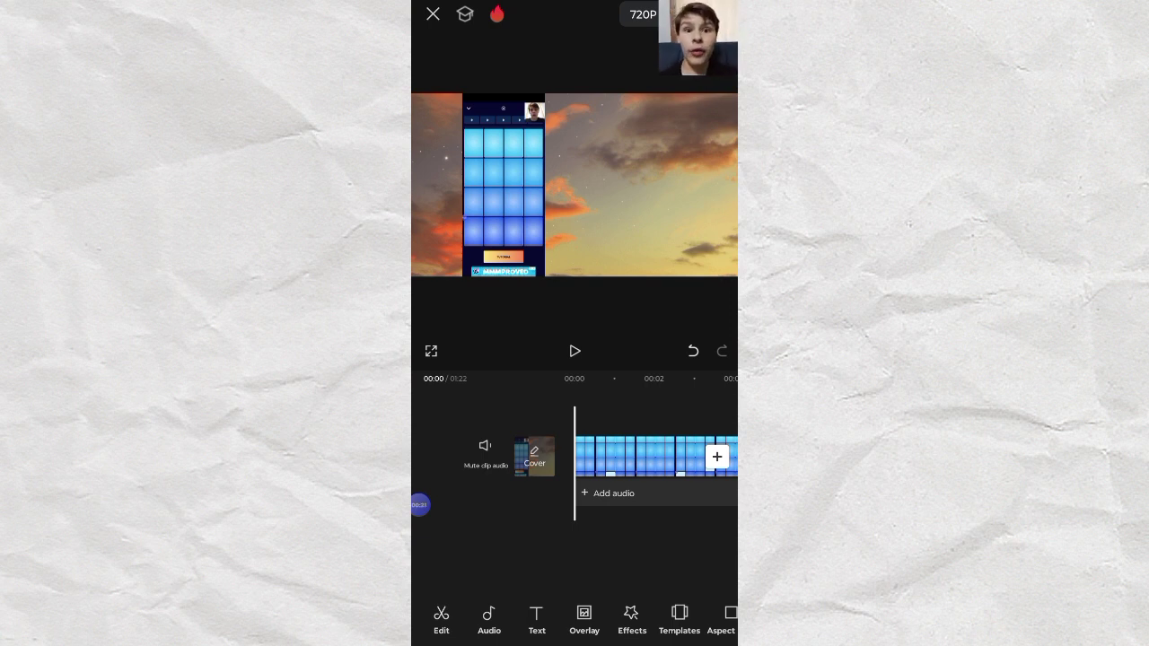
pyautogui.click(574, 351)
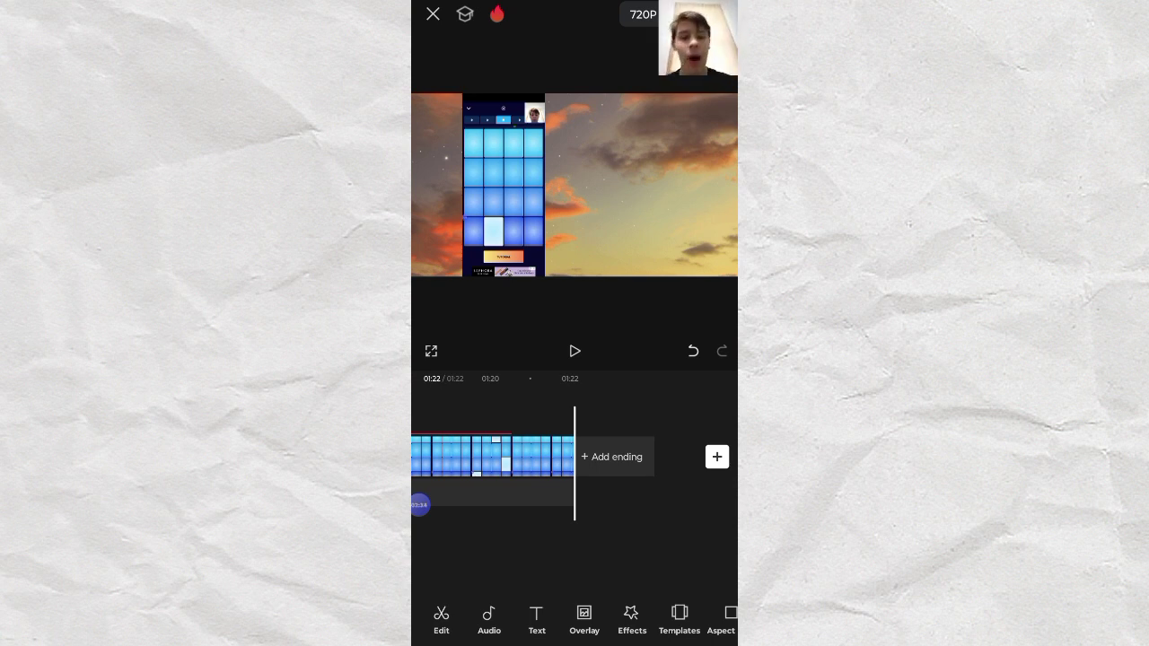
# Step: Let the preview run to the 01:22 end, then tap the screen
pyautogui.click(419, 504)
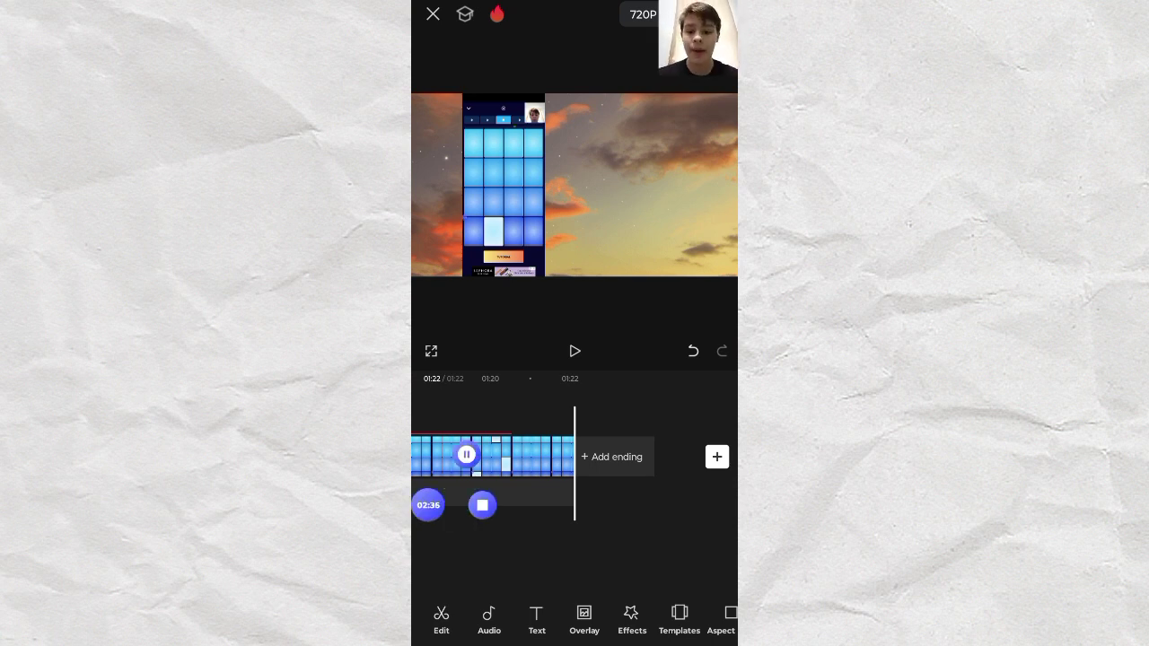